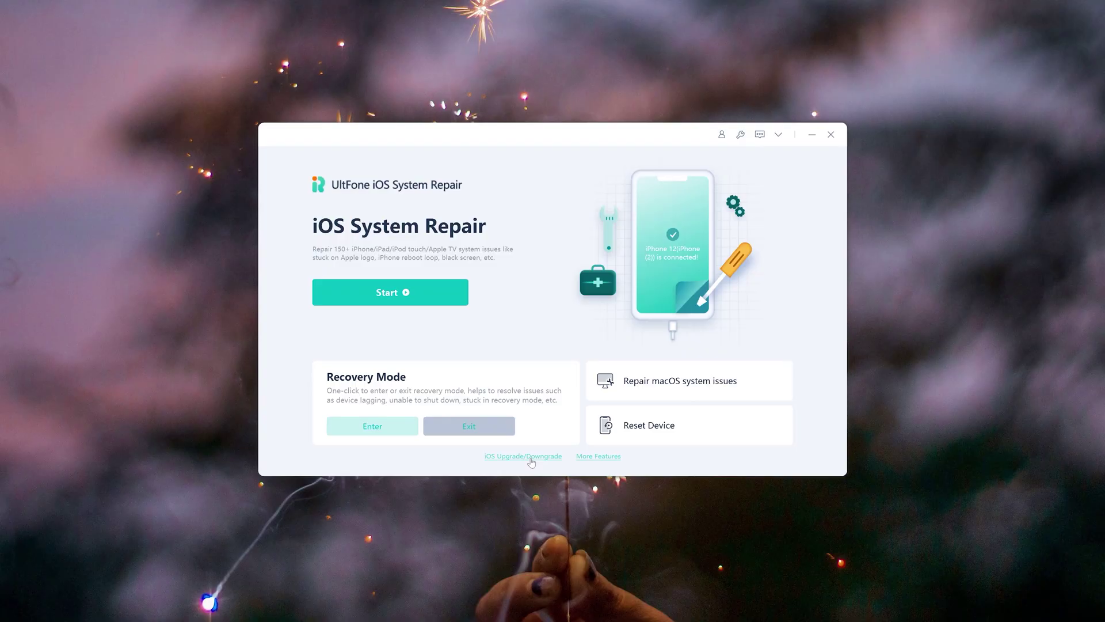
Choose iOS Downgrade for the iPhone 12 and download the iOS 16.5 firmware package
left_click(531, 458)
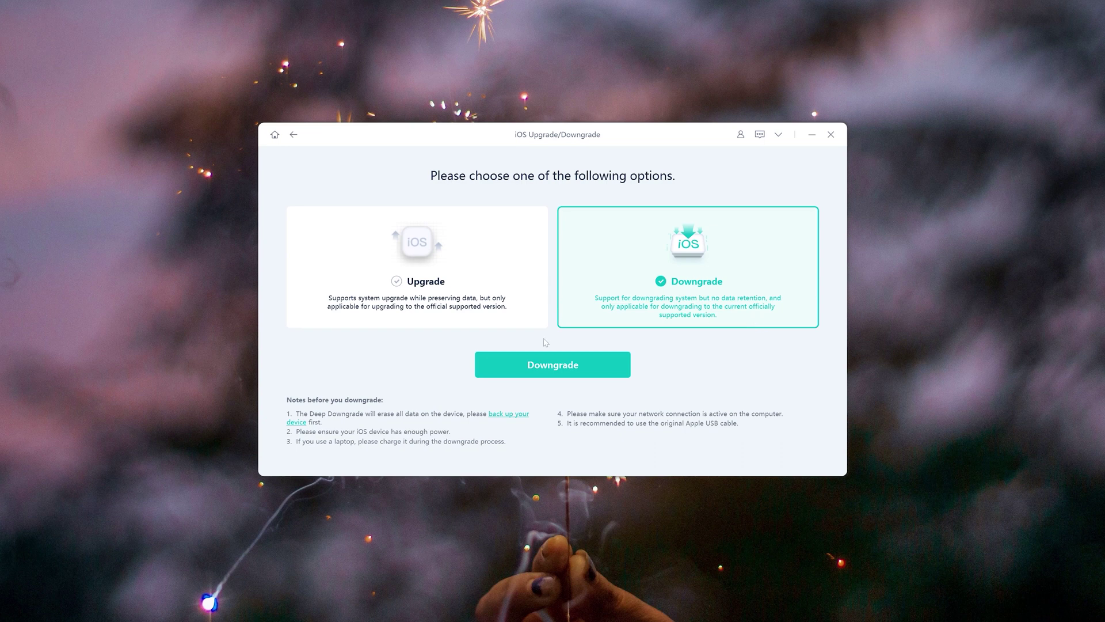
left_click(565, 373)
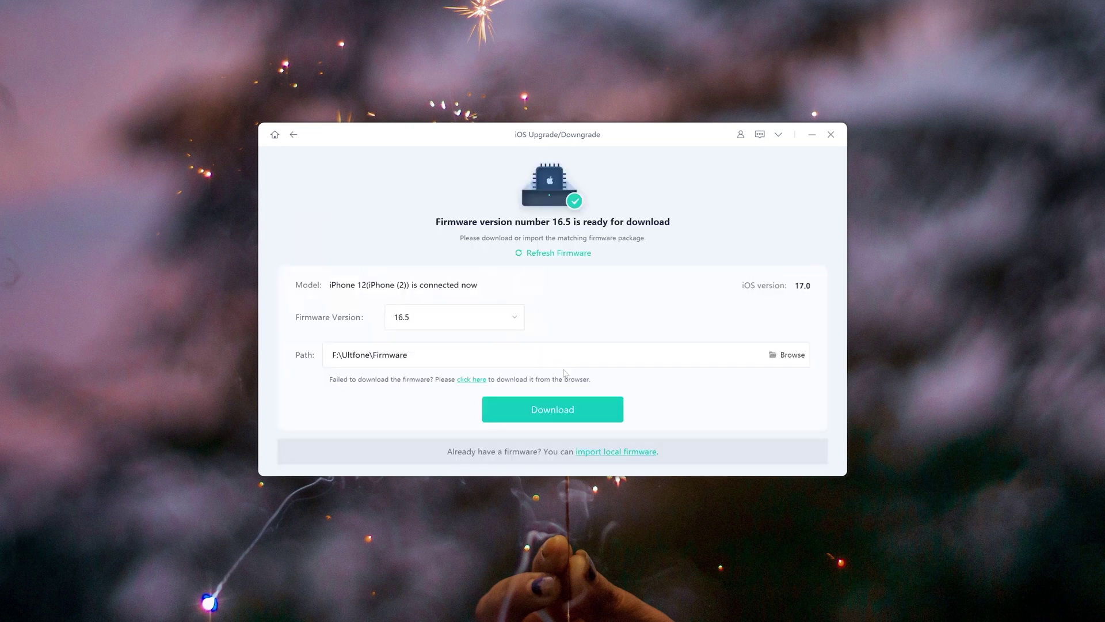
left_click(571, 410)
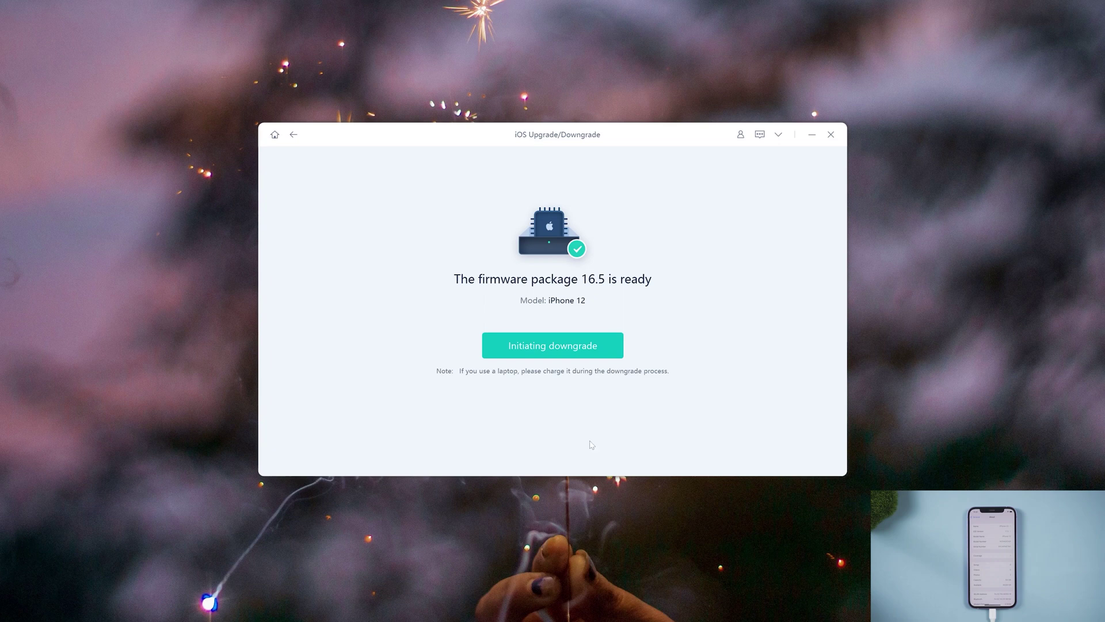
Start the Deep Downgrade to iOS 16.5, accepting the data-erase warning
left_click(575, 351)
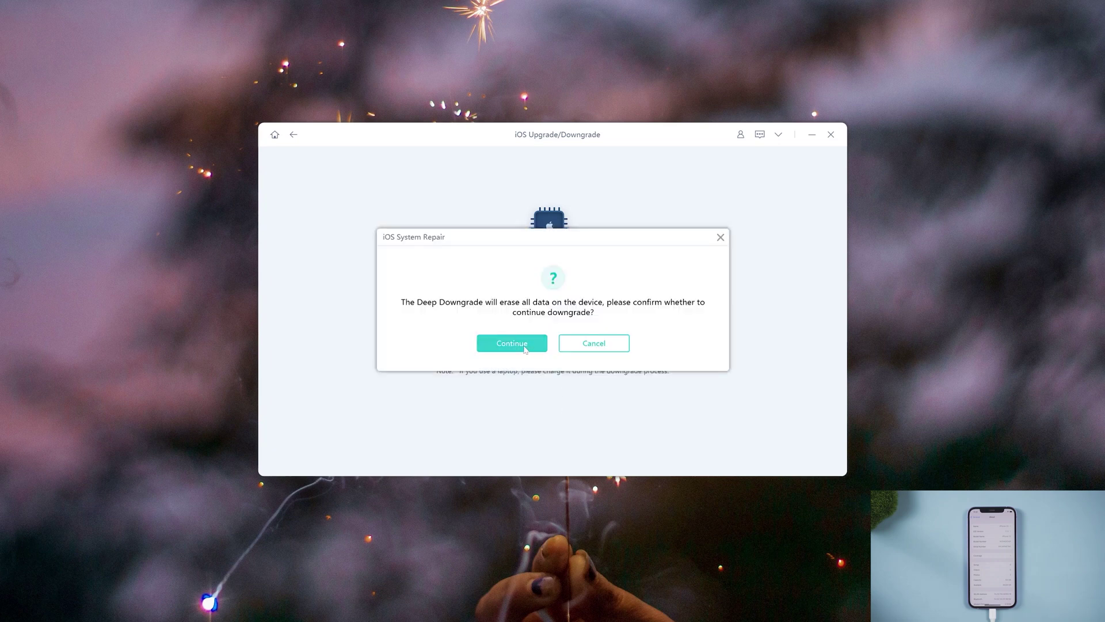
left_click(525, 348)
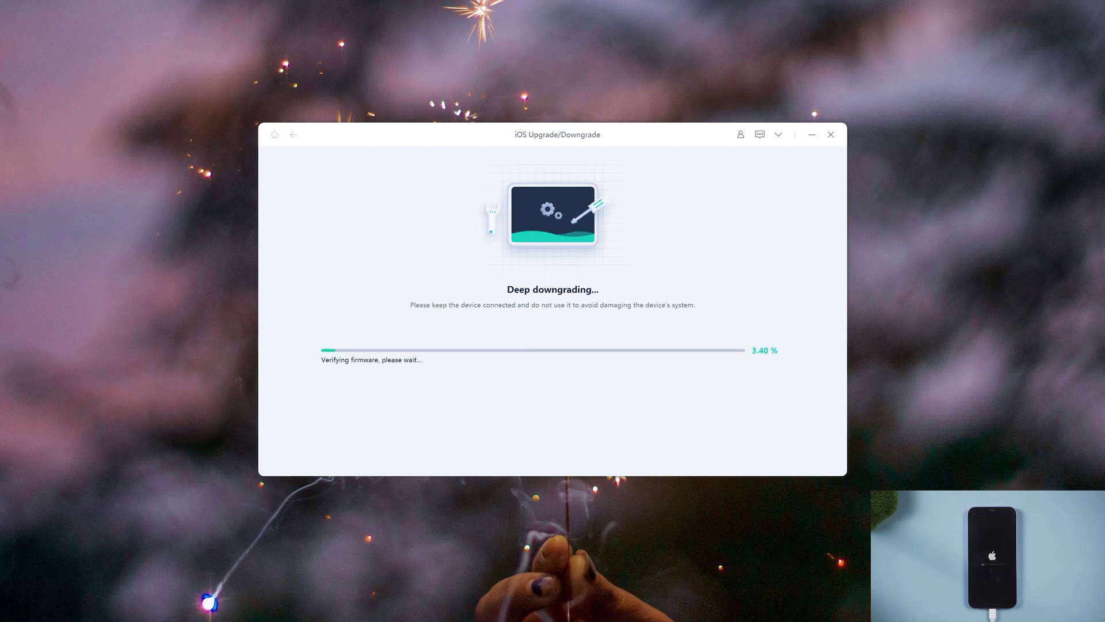